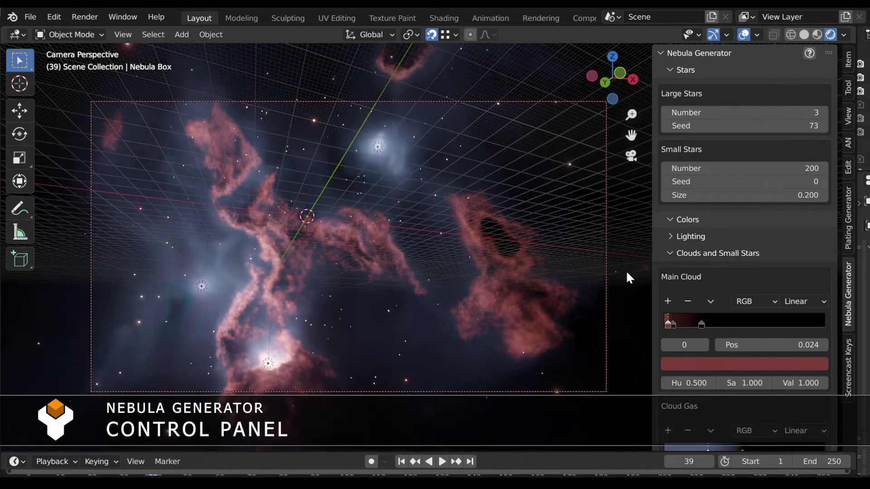
# Set Main Cloud hue 0.520 and Cloud Gas hue 0.610 for purple, and select Cycles
pyautogui.moveTo(626, 270)
pyautogui.mouseDown(button='middle')
pyautogui.moveTo(396, 282)
pyautogui.moveTo(418, 257)
pyautogui.moveTo(352, 256)
pyautogui.moveTo(365, 241)
pyautogui.mouseUp(button='middle')
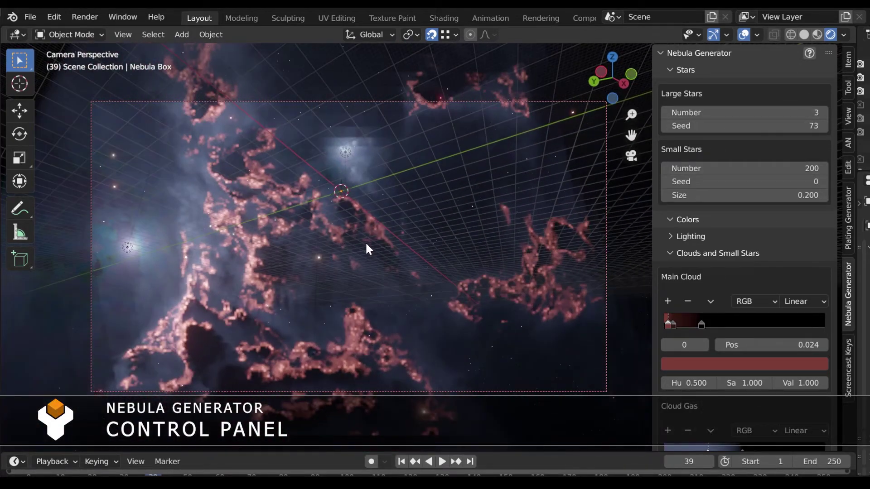
pyautogui.click(712, 383)
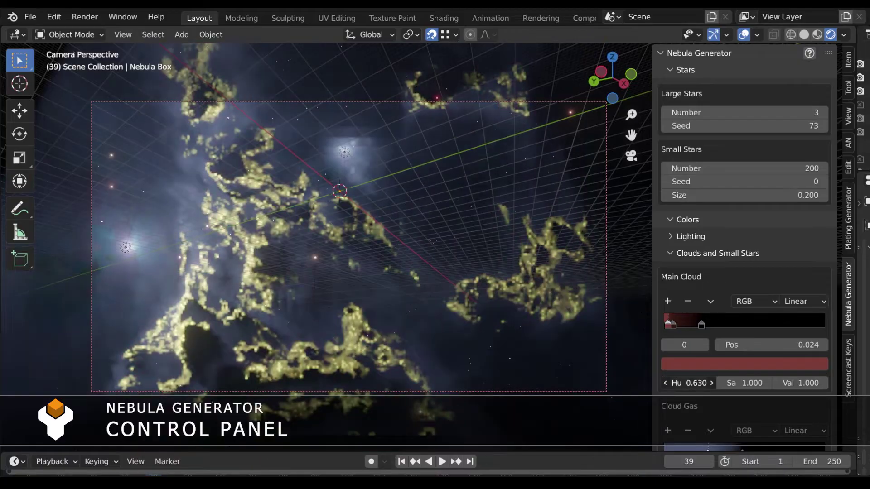
pyautogui.scroll(-3, 746, 351)
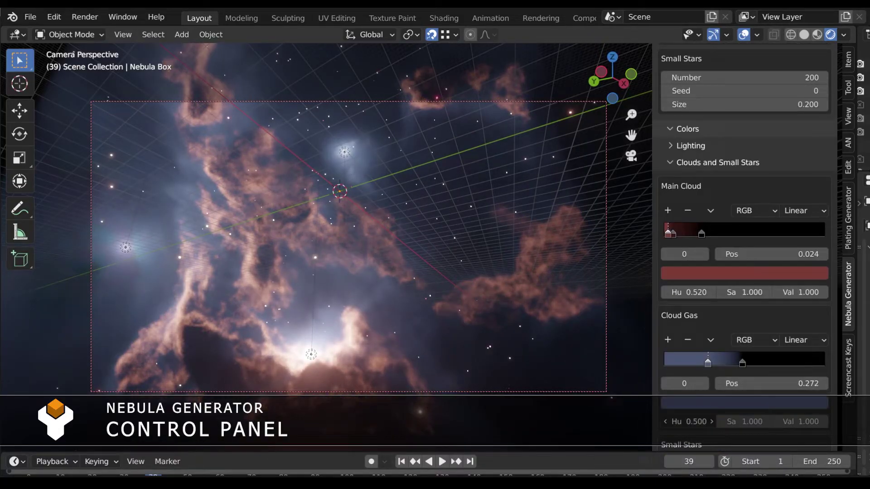
pyautogui.moveTo(687, 422)
pyautogui.mouseDown()
pyautogui.moveTo(710, 421)
pyautogui.moveTo(700, 422)
pyautogui.mouseUp()
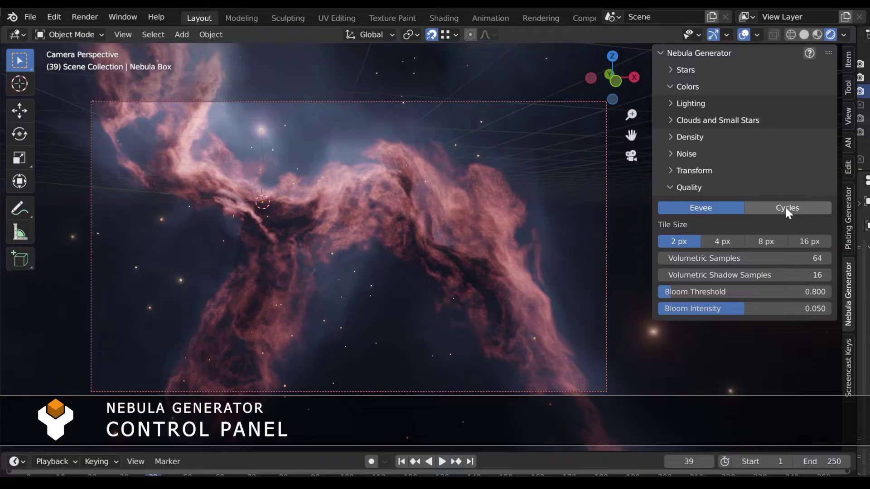
pyautogui.click(786, 208)
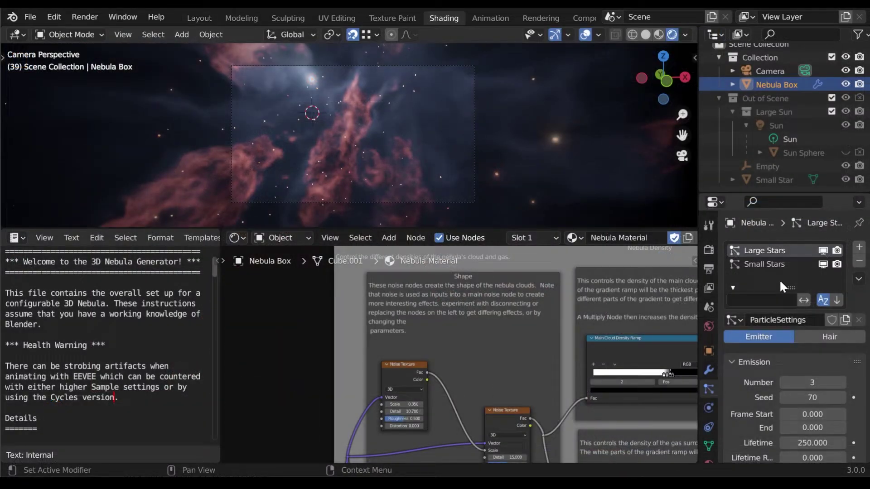
# Raise the large star Emission Number to 6 and go back to the Layout workspace
pyautogui.click(842, 382)
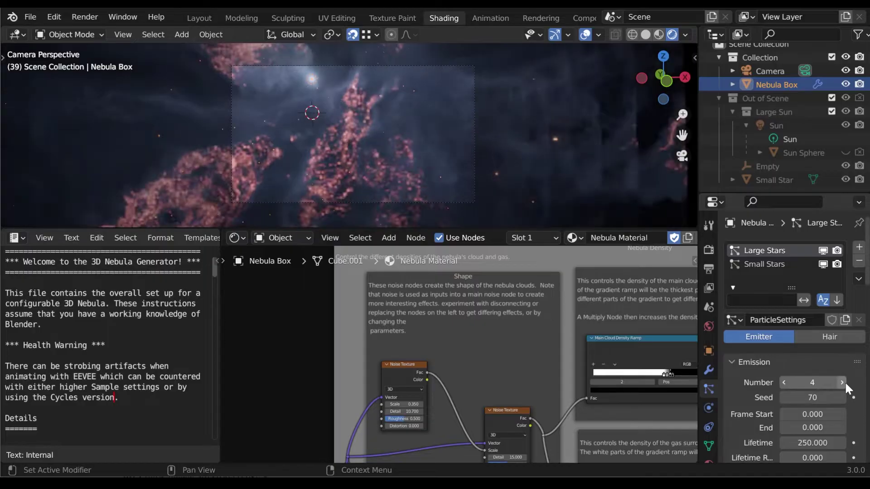
pyautogui.click(845, 382)
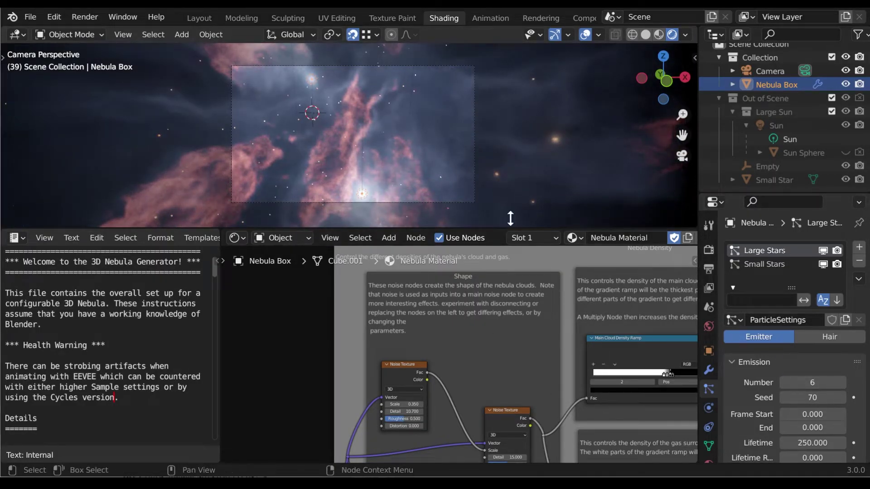
pyautogui.click(194, 18)
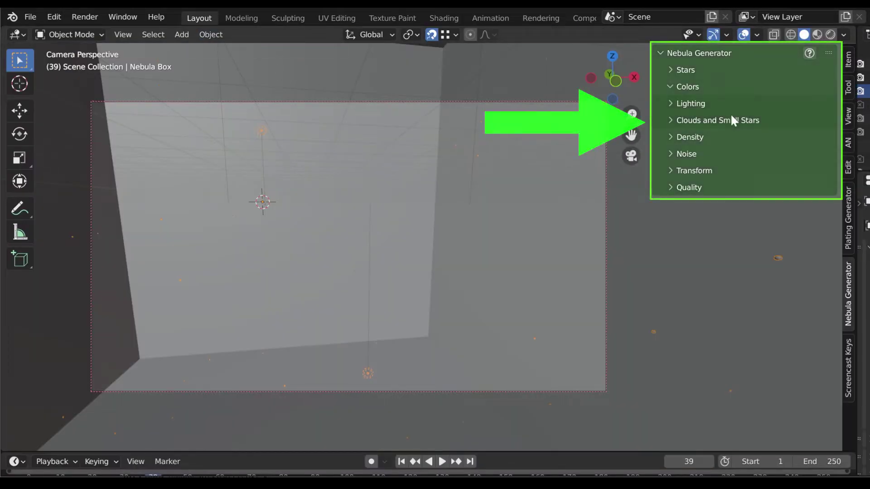
# Preview the nebula in Rendered shading and set Large Stars Number to 3
pyautogui.click(829, 35)
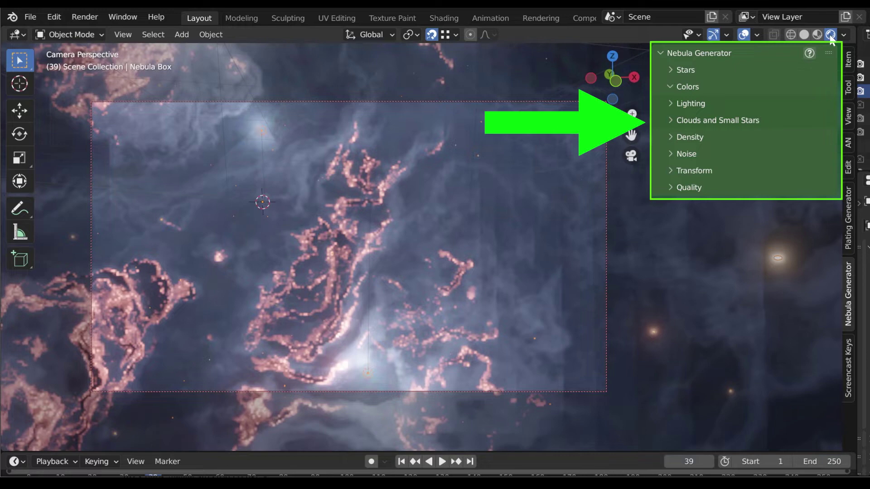
pyautogui.click(670, 70)
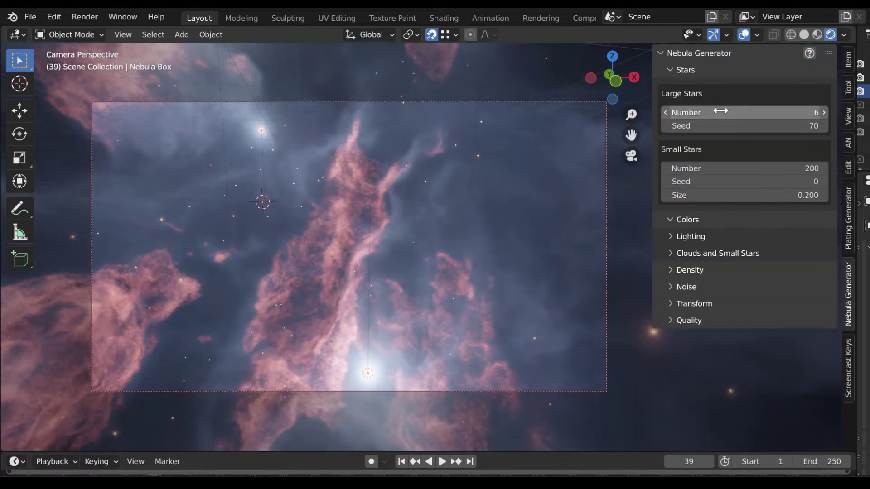
pyautogui.moveTo(723, 113); pyautogui.dragTo(667, 111)
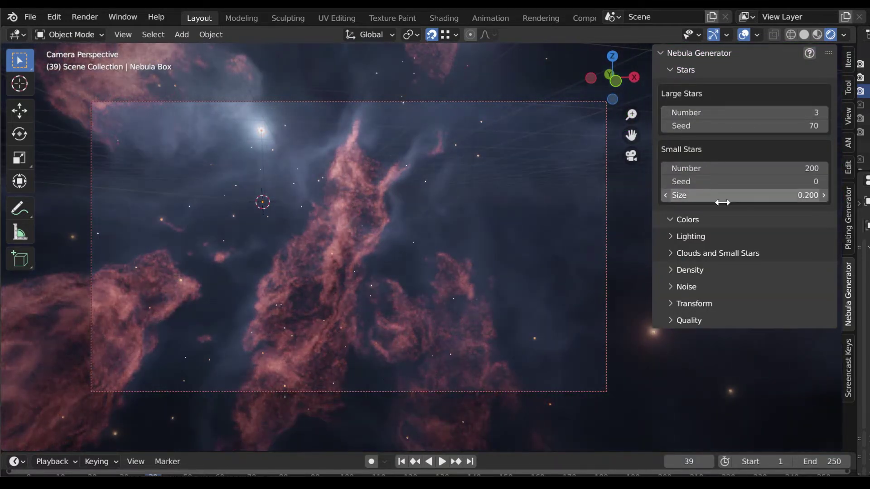
# Make the Lighting colour pale yellow
pyautogui.click(680, 237)
pyautogui.click(745, 272)
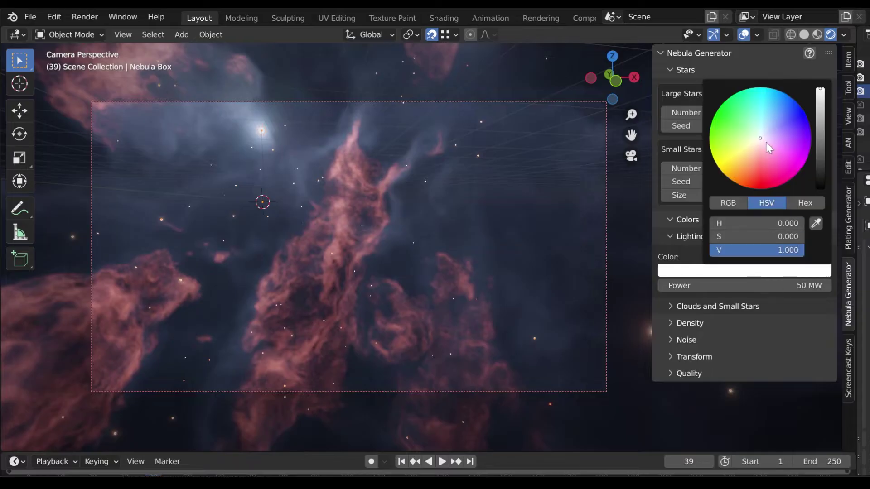
pyautogui.moveTo(766, 142); pyautogui.dragTo(747, 157)
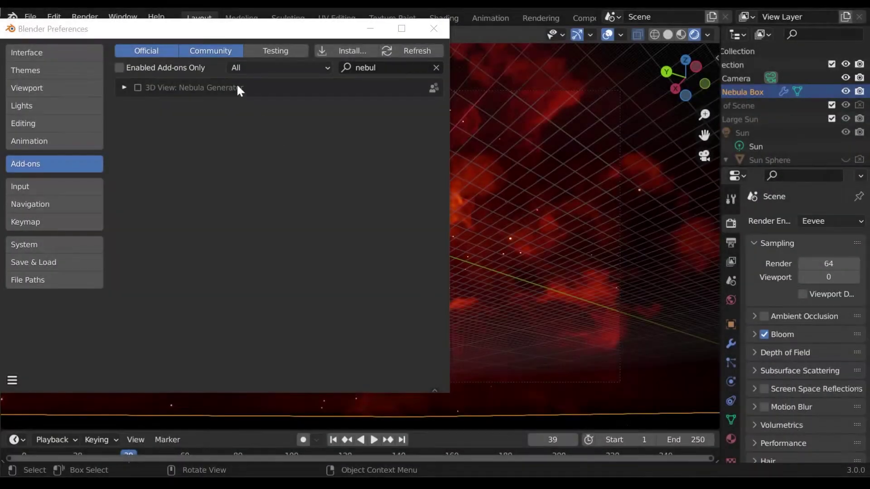
# Enable the Nebula Generator add-on, show the sidebar, and set Overall Hue to 0.890 for green
pyautogui.click(137, 88)
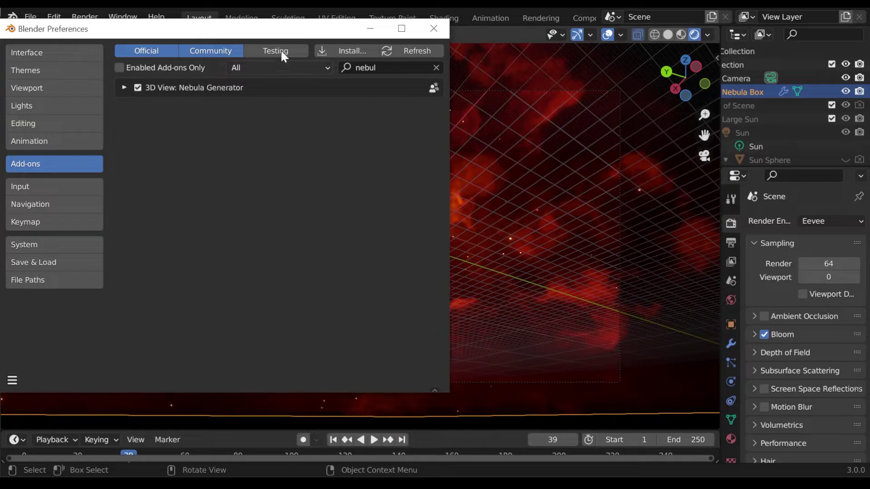
pyautogui.click(442, 25)
pyautogui.press('n')
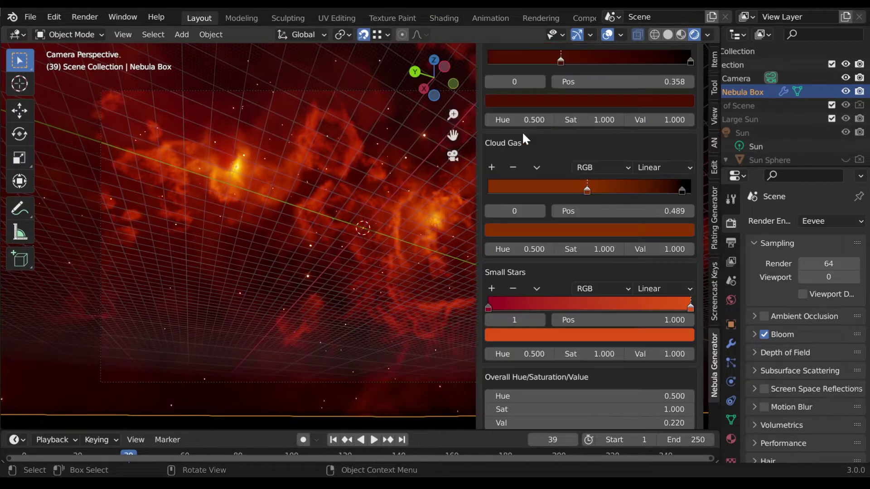
pyautogui.moveTo(487, 307); pyautogui.dragTo(472, 327)
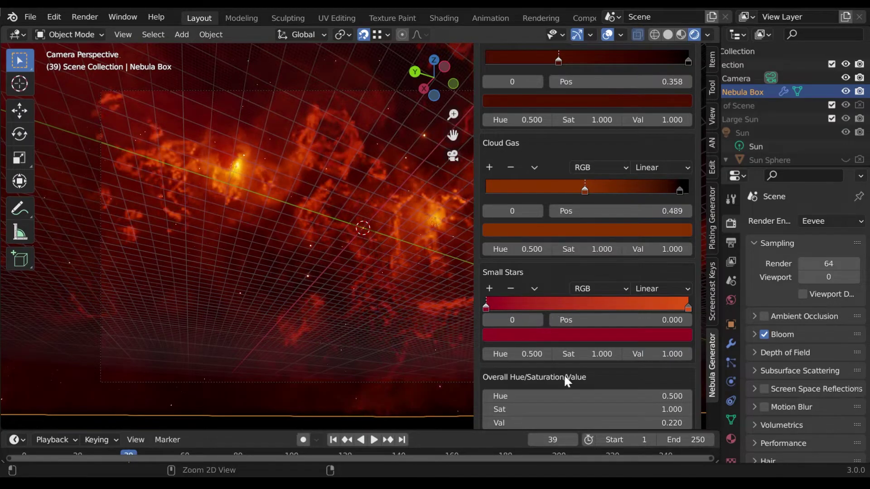
pyautogui.moveTo(565, 395)
pyautogui.mouseDown()
pyautogui.moveTo(611, 395)
pyautogui.moveTo(559, 404)
pyautogui.mouseUp()
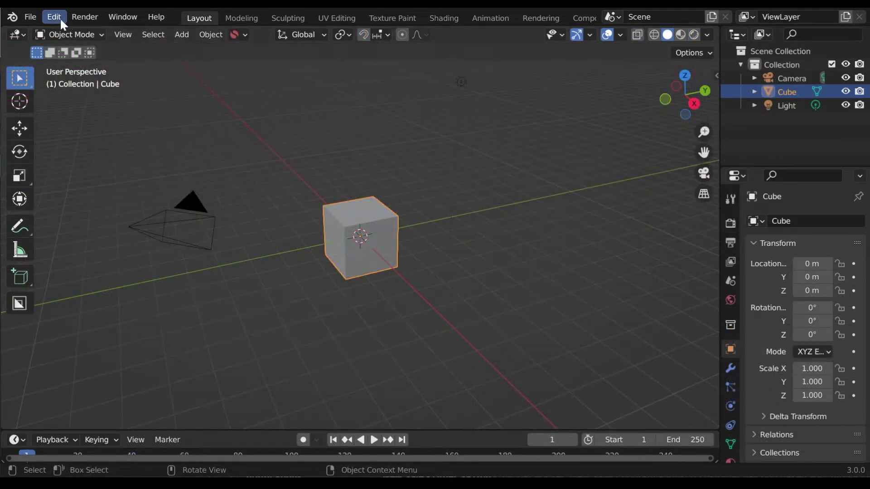
# Open Edit > Preferences on the Add-ons list and launch the Install file browser
pyautogui.click(56, 16)
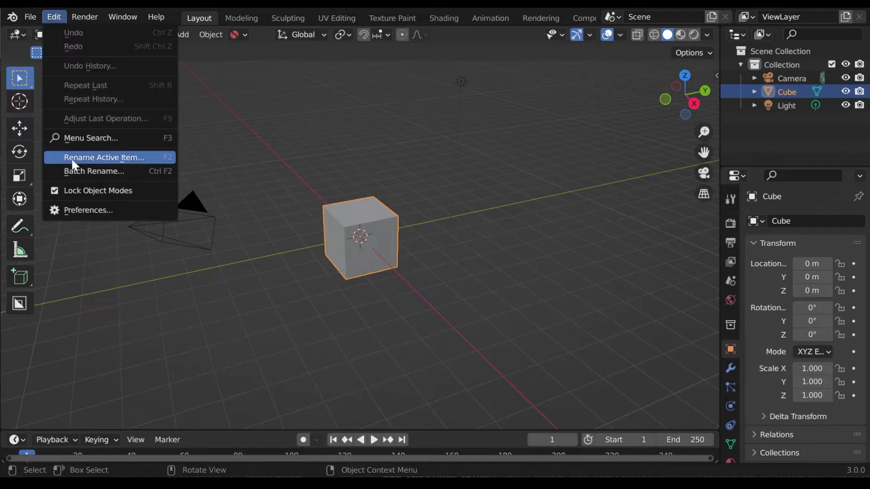
pyautogui.click(93, 211)
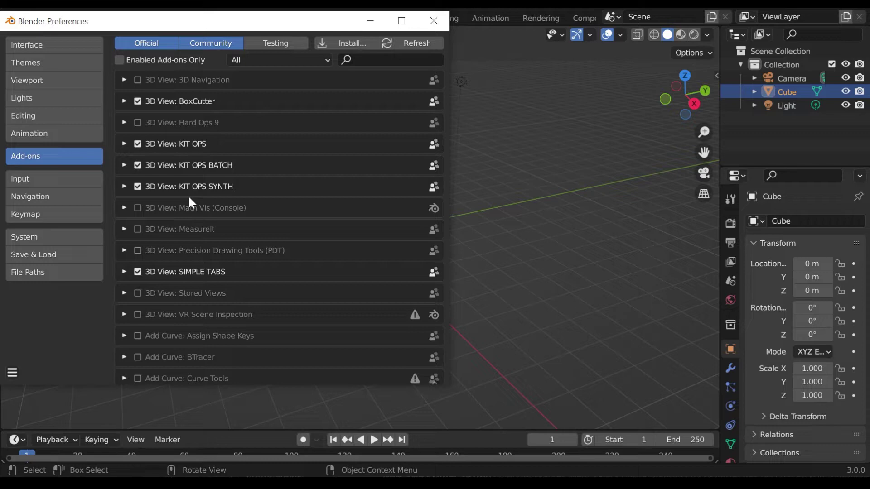
pyautogui.click(356, 40)
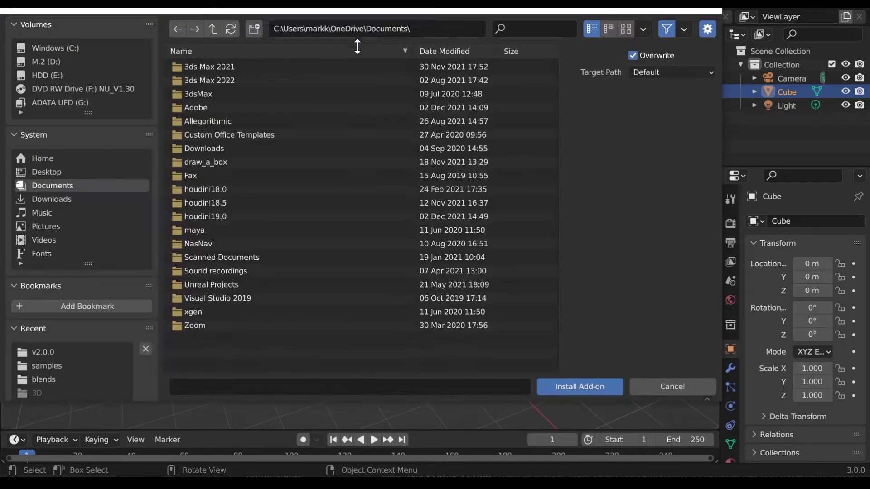
# Install nebula_generator_control_panel.v2.0.0.install.me.zip from the recent v2.0.0 folder
pyautogui.click(49, 352)
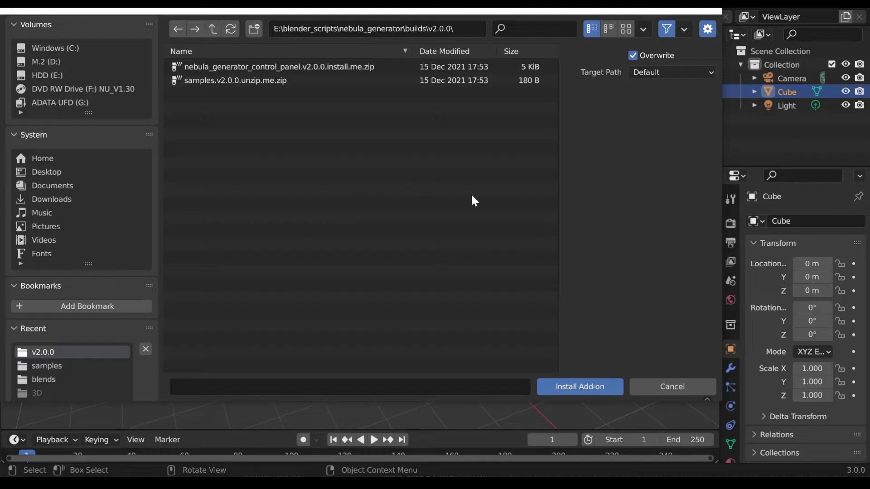
pyautogui.click(332, 67)
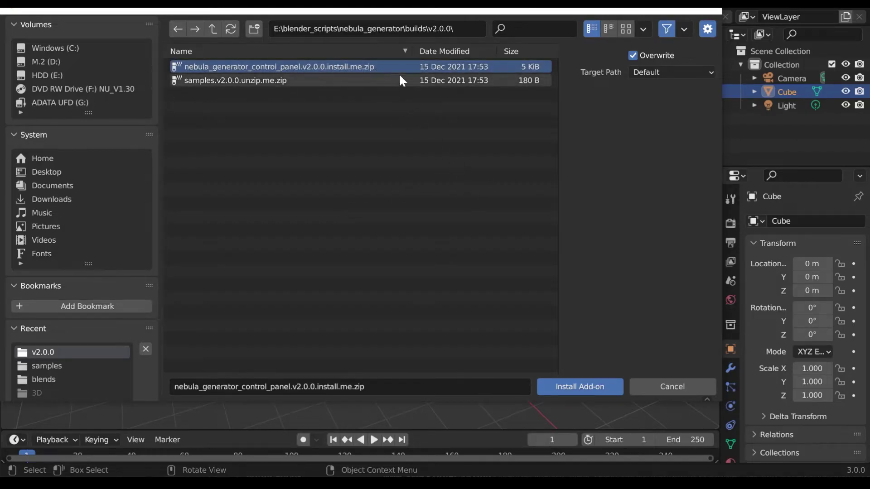
pyautogui.click(598, 388)
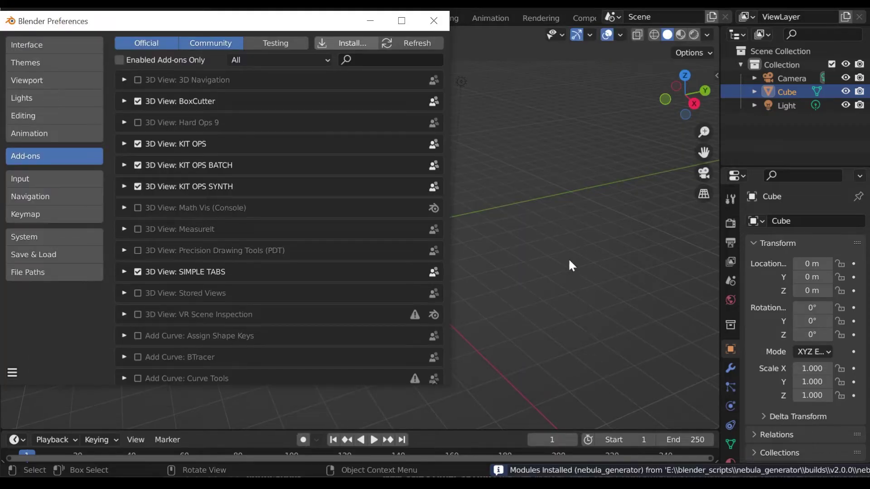
# Tick the 3D View: Nebula Generator add-on and close Preferences
pyautogui.click(139, 79)
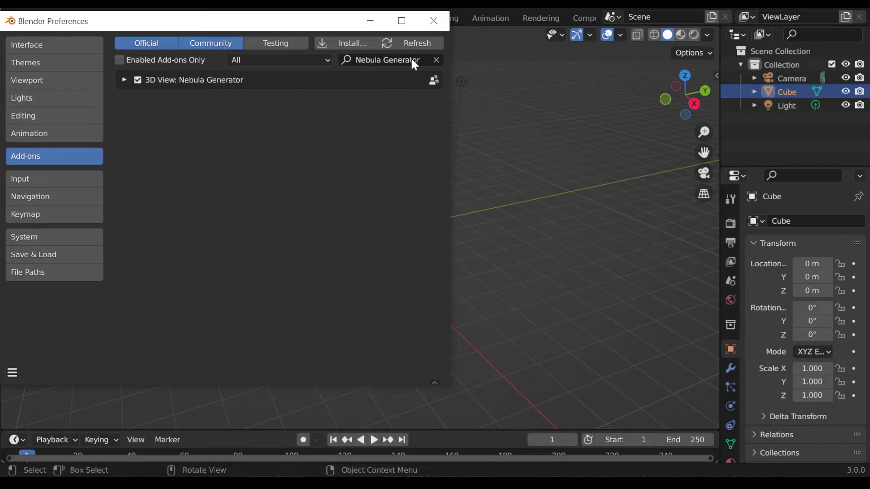
pyautogui.click(434, 20)
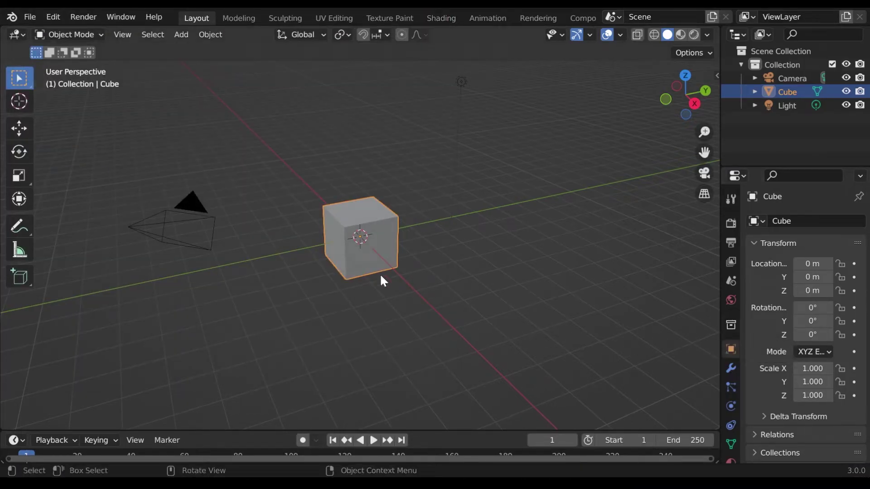
# Open the recent nebula_3d.blend scene in Rendered viewport shading
pyautogui.click(32, 15)
pyautogui.moveTo(63, 60)
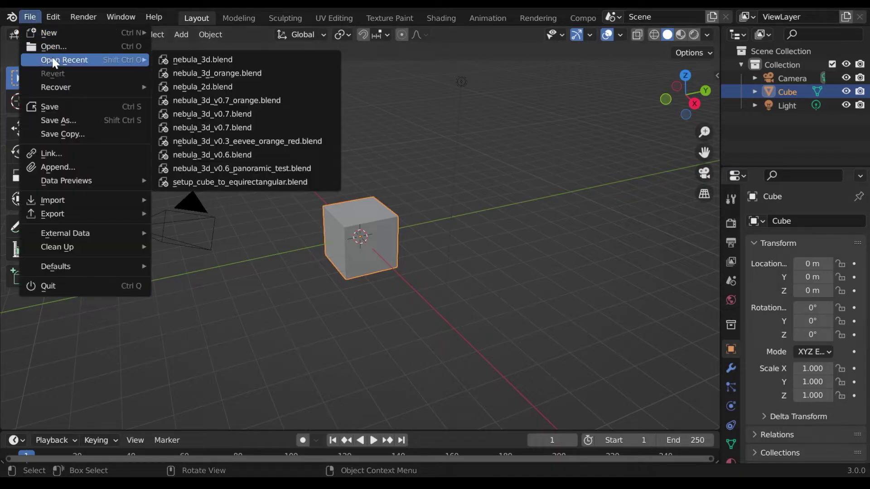
pyautogui.click(193, 60)
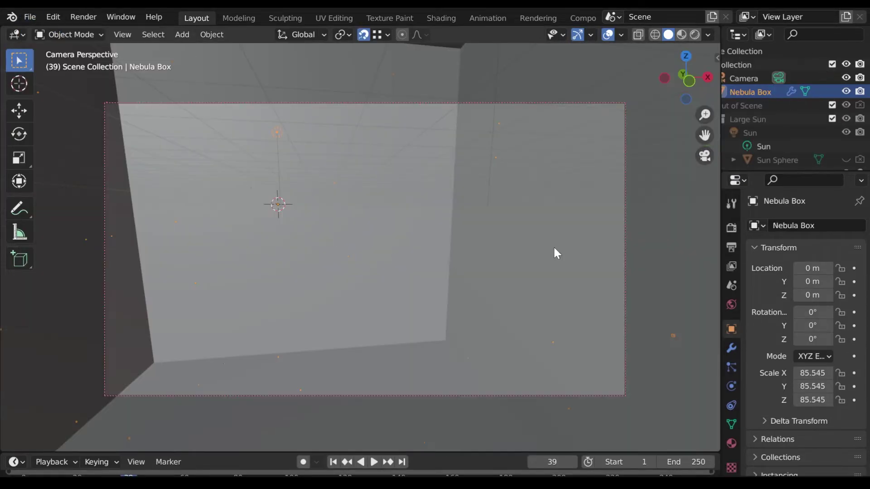
pyautogui.click(694, 34)
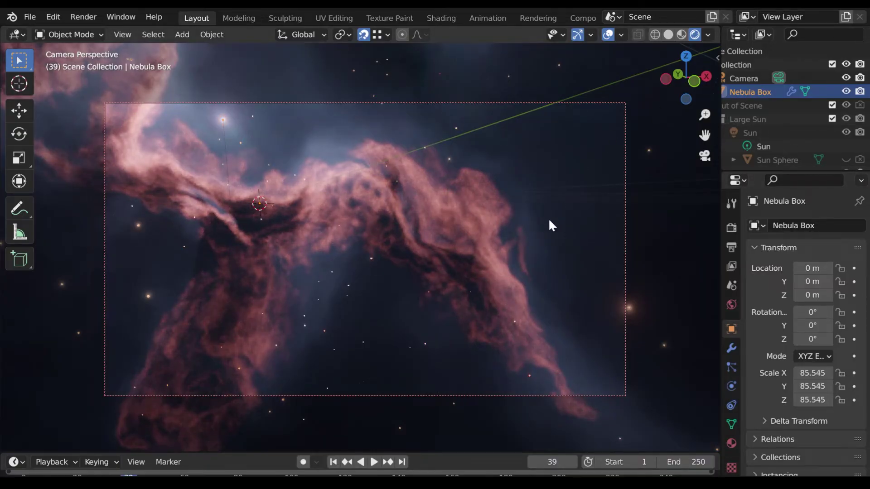
# Show the widened Nebula Generator sidebar tab with its panel sections expanded
pyautogui.press('n')
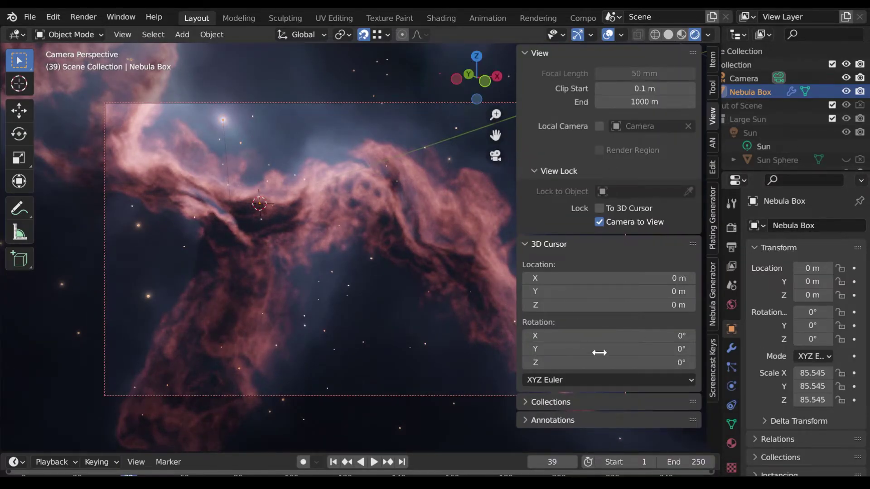
pyautogui.click(711, 310)
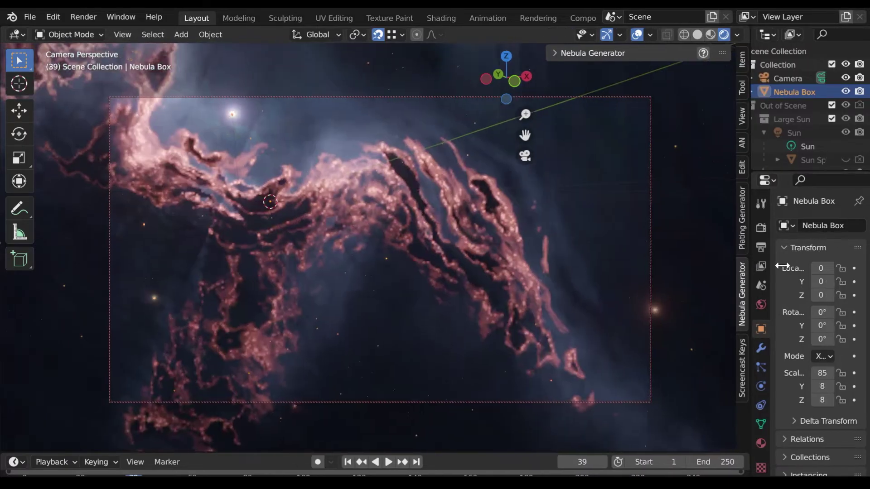
pyautogui.moveTo(718, 266); pyautogui.dragTo(829, 258)
pyautogui.click(634, 53)
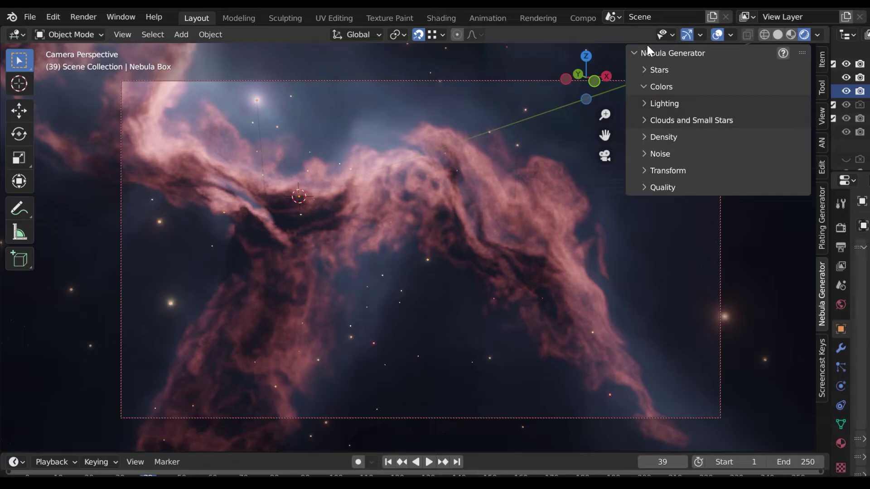
# Set Large Stars Seed to 115 and Small Stars Seed to 116
pyautogui.click(644, 65)
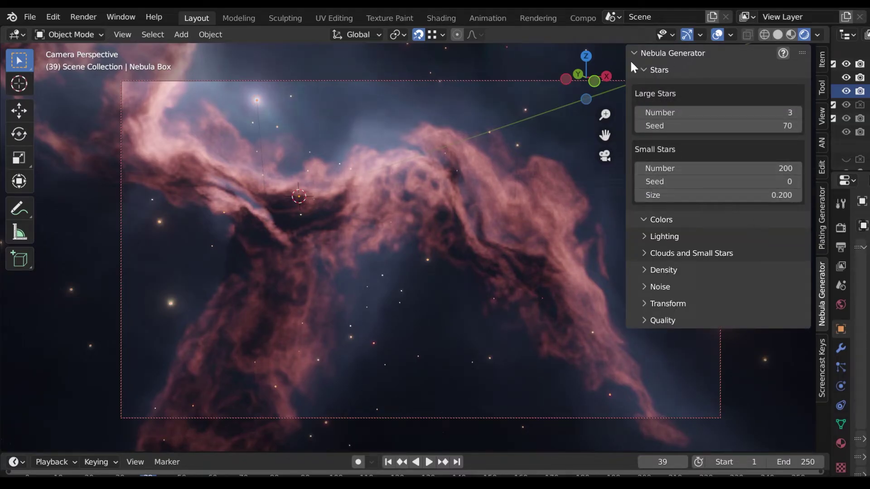
pyautogui.moveTo(691, 130); pyautogui.dragTo(755, 126)
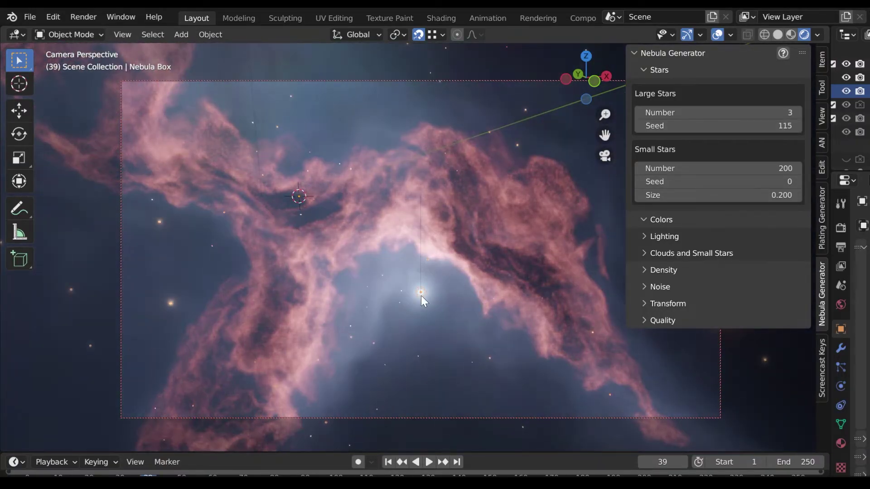
pyautogui.moveTo(421, 296); pyautogui.dragTo(401, 295, button='middle')
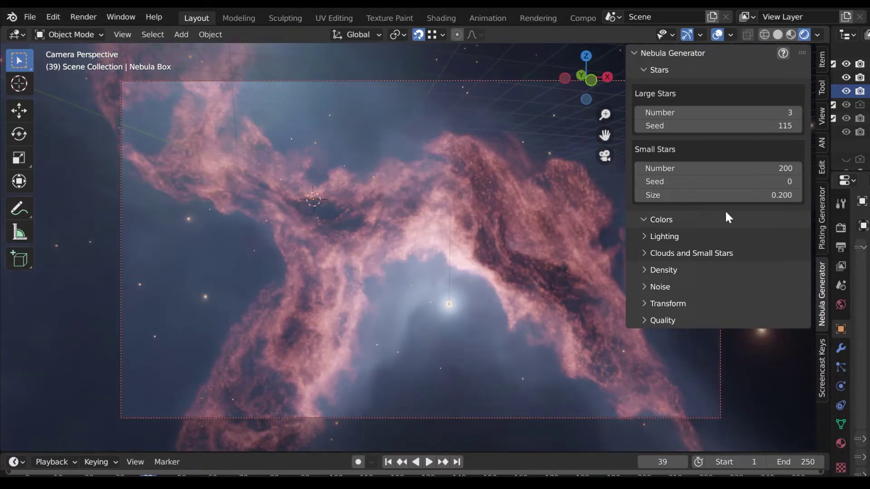
pyautogui.moveTo(719, 181); pyautogui.dragTo(793, 181)
pyautogui.moveTo(567, 225)
pyautogui.mouseDown(button='middle')
pyautogui.moveTo(445, 299)
pyautogui.moveTo(653, 238)
pyautogui.mouseUp(button='middle')
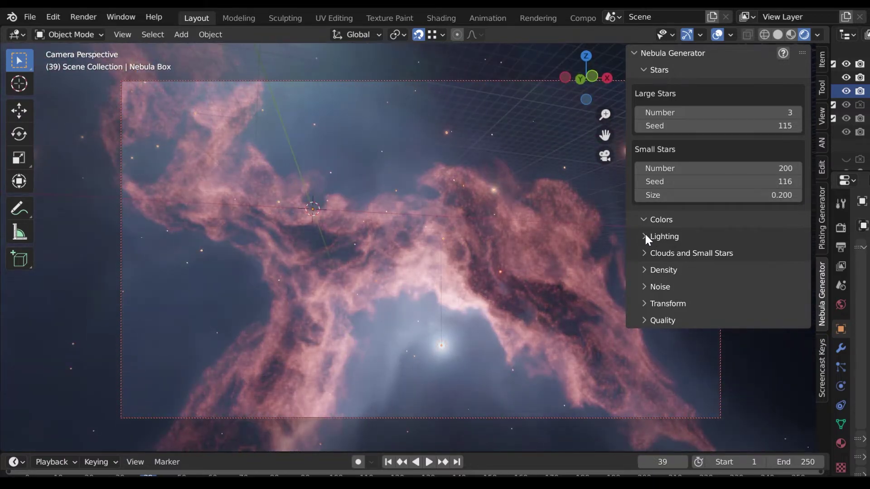
# Tint the lighting pink, expand Clouds and Small Stars colours, and reset Overall Hue to 0.500
pyautogui.click(645, 236)
pyautogui.click(691, 272)
pyautogui.moveTo(737, 147); pyautogui.dragTo(730, 155)
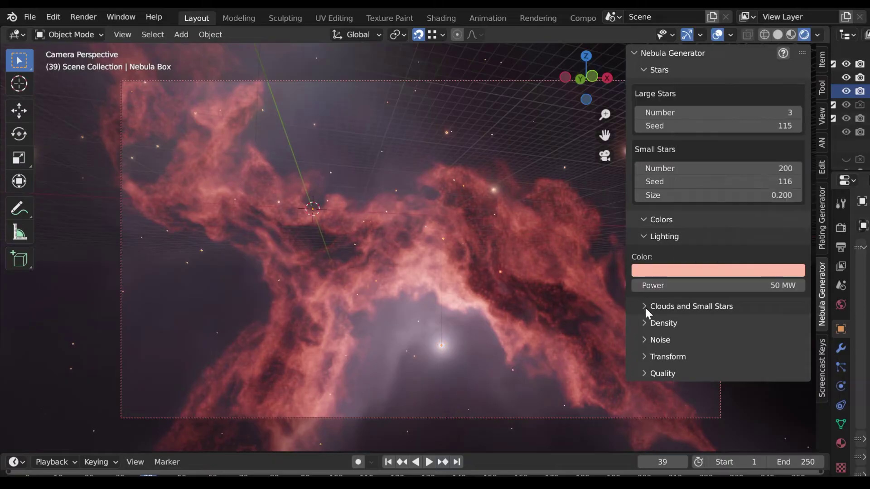
pyautogui.click(644, 306)
pyautogui.scroll(-2, 698, 332)
pyautogui.scroll(-7, 724, 363)
pyautogui.scroll(-2, 724, 364)
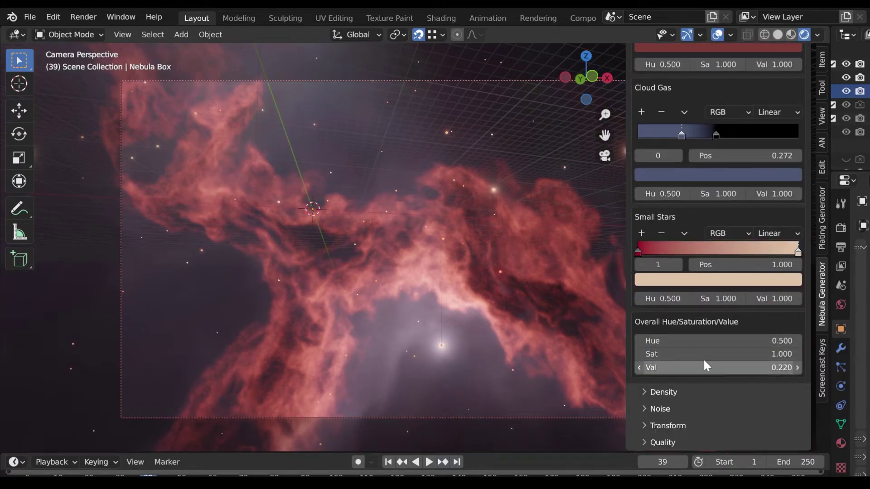
pyautogui.moveTo(680, 341)
pyautogui.mouseDown()
pyautogui.moveTo(720, 340)
pyautogui.moveTo(685, 345)
pyautogui.mouseUp()
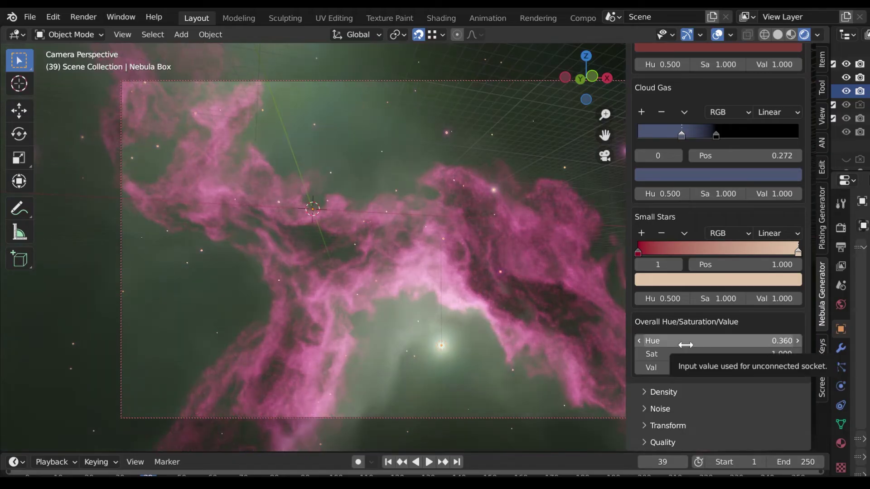
pyautogui.press('BackSpace')
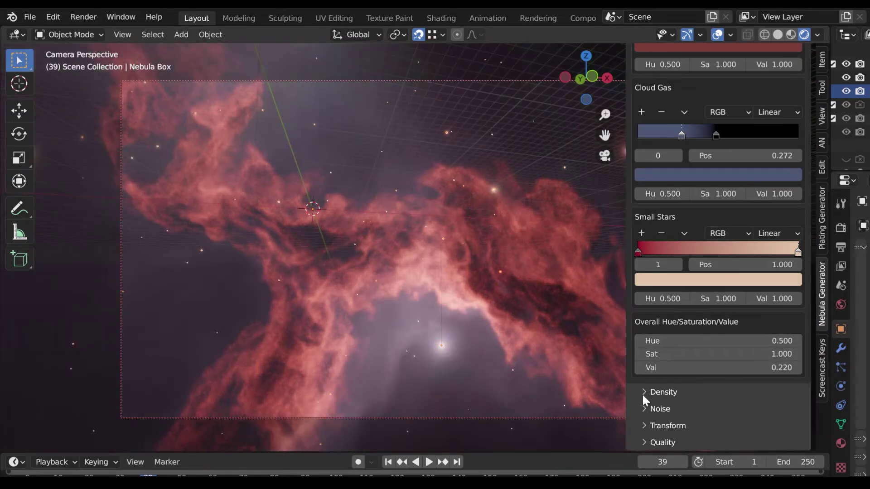
# Show the Density settings, try shifting a Cloud Gas Density stop, then undo it
pyautogui.click(644, 393)
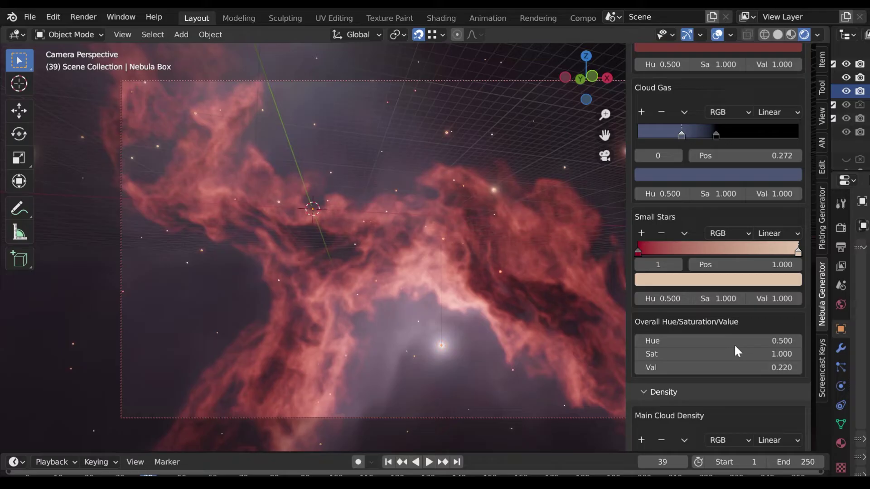
pyautogui.scroll(-4, 734, 344)
pyautogui.scroll(-4, 735, 340)
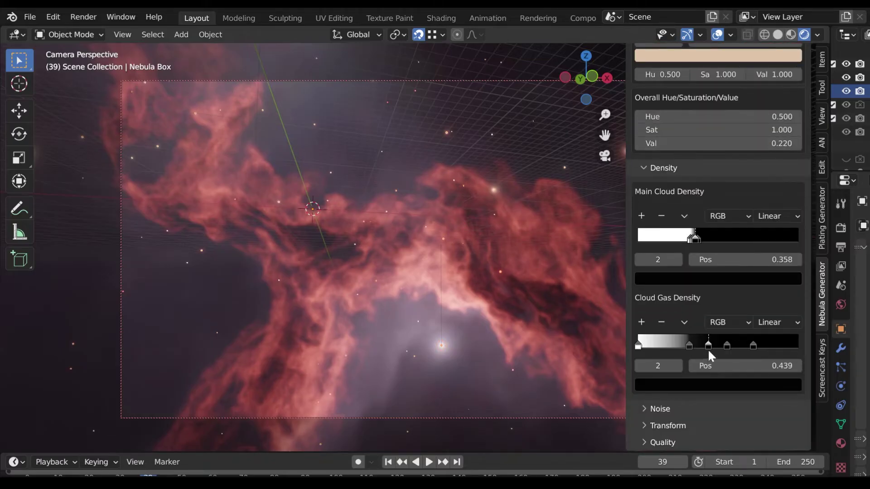
pyautogui.moveTo(691, 344); pyautogui.dragTo(708, 345)
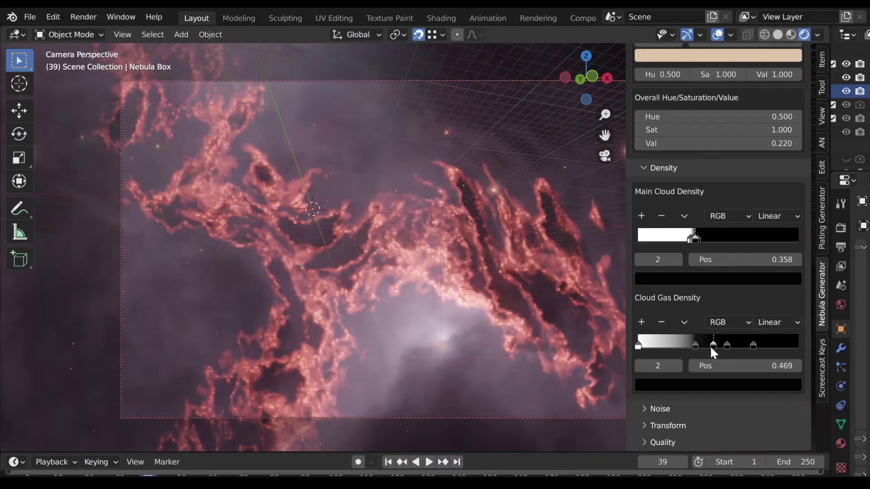
pyautogui.hotkey('ctrl', 'z')
pyautogui.hotkey('ctrl', 'z')
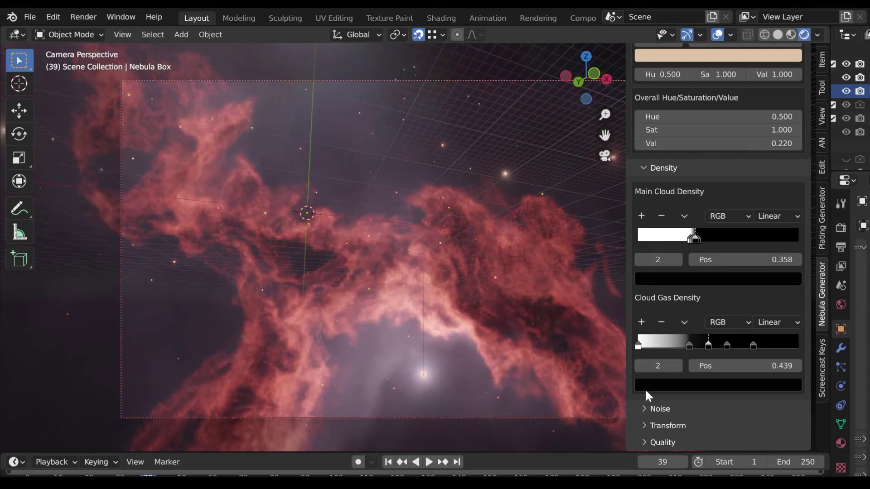
# Set Noise Scale Variation to 1.520 and orbit closer around the nebula
pyautogui.click(643, 407)
pyautogui.scroll(-6, 757, 331)
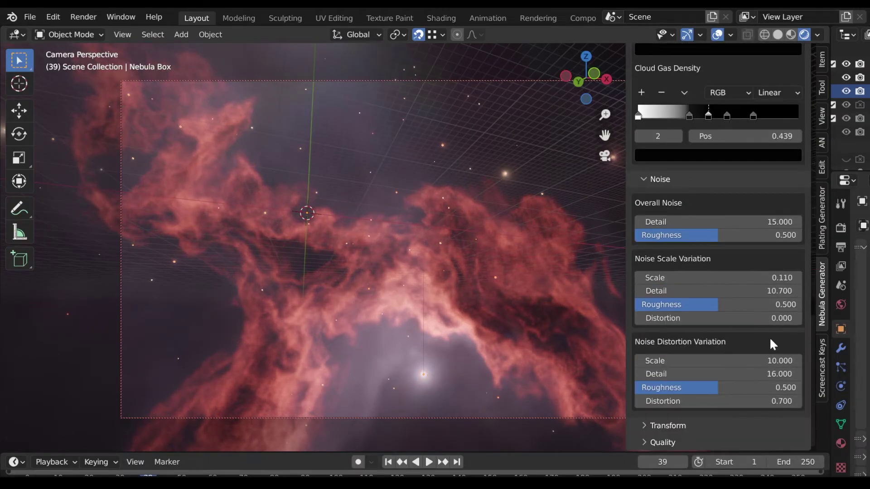
pyautogui.moveTo(725, 277); pyautogui.dragTo(781, 278)
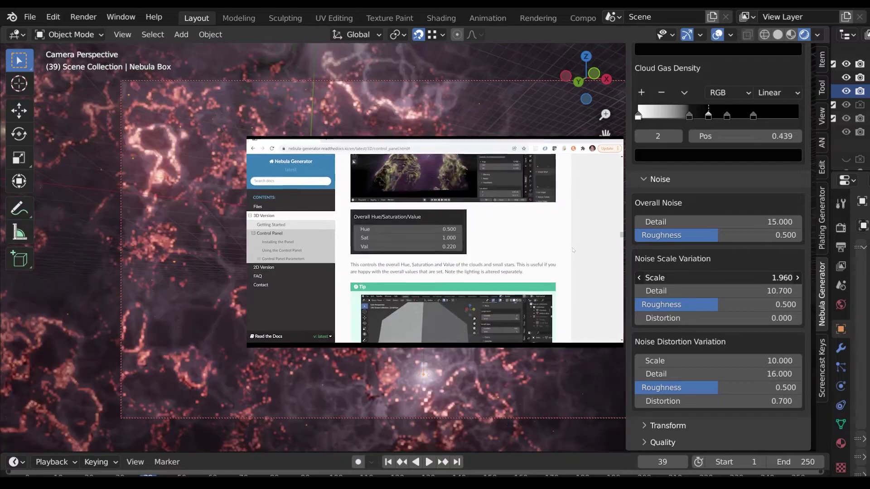
pyautogui.moveTo(781, 277); pyautogui.dragTo(734, 278)
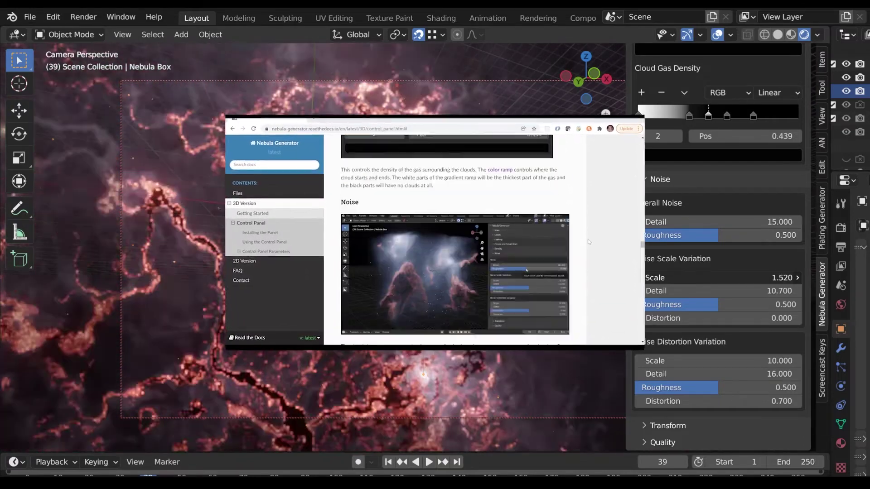
pyautogui.moveTo(428, 273); pyautogui.dragTo(374, 280, button='middle')
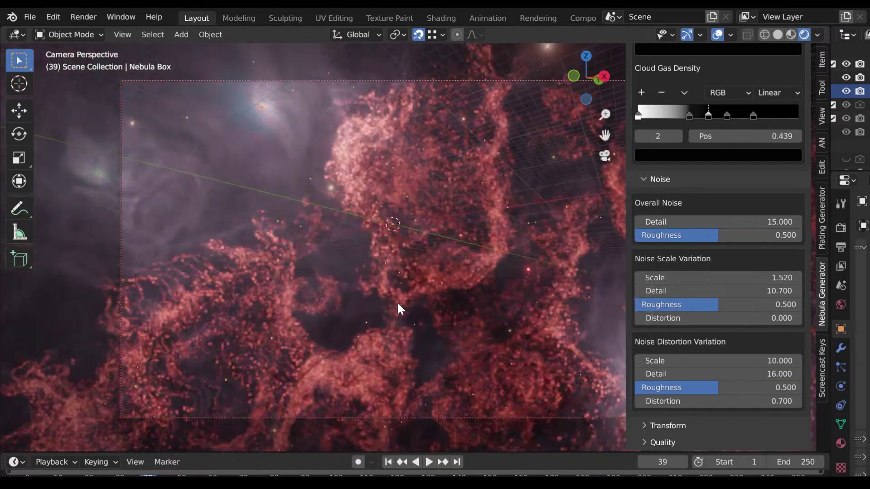
pyautogui.scroll(3, 438, 292)
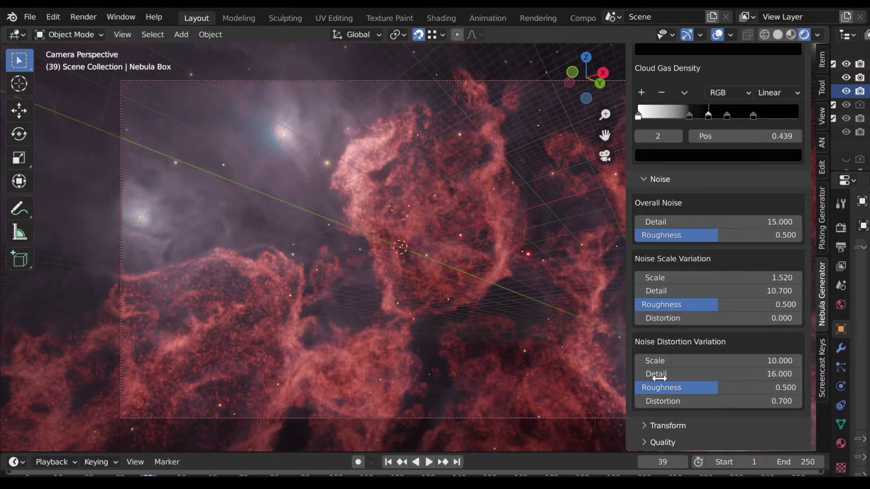
# Show the Transform settings and rotate the nebula to 28.5° around Y
pyautogui.click(643, 426)
pyautogui.scroll(-5, 726, 389)
pyautogui.moveTo(649, 283)
pyautogui.mouseDown()
pyautogui.moveTo(673, 282)
pyautogui.moveTo(653, 283)
pyautogui.mouseUp()
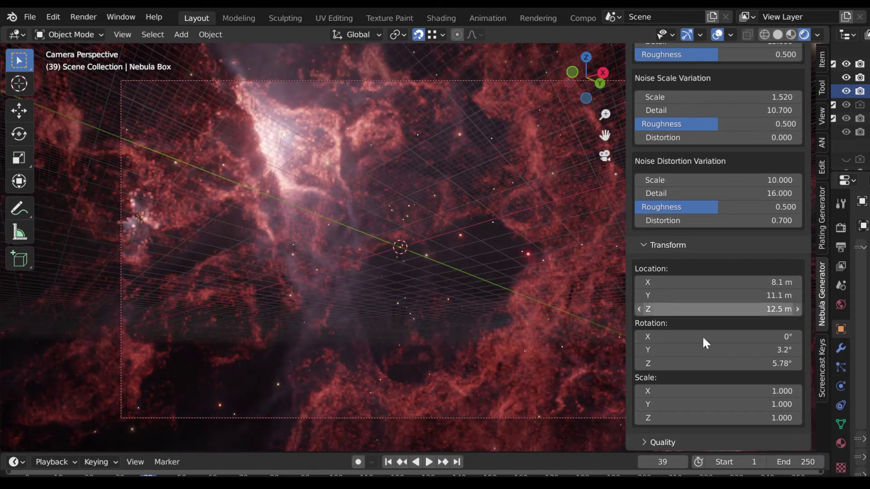
pyautogui.moveTo(685, 350); pyautogui.dragTo(683, 348)
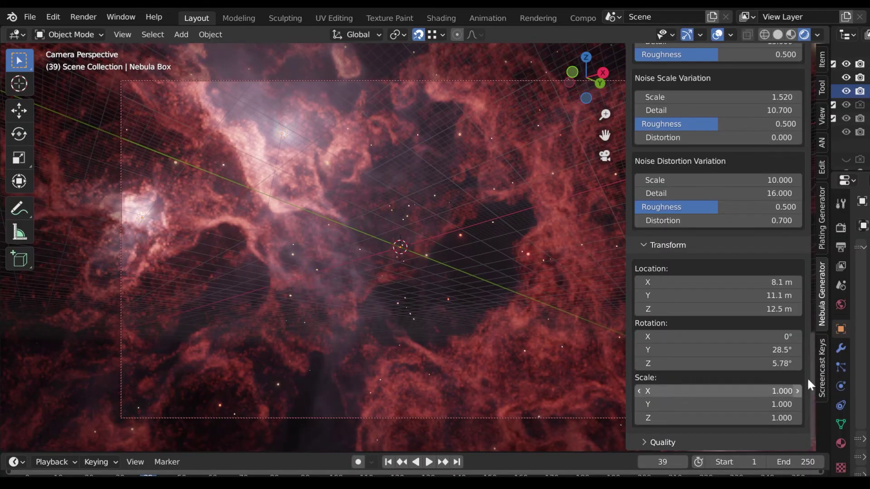
pyautogui.scroll(-5, 742, 360)
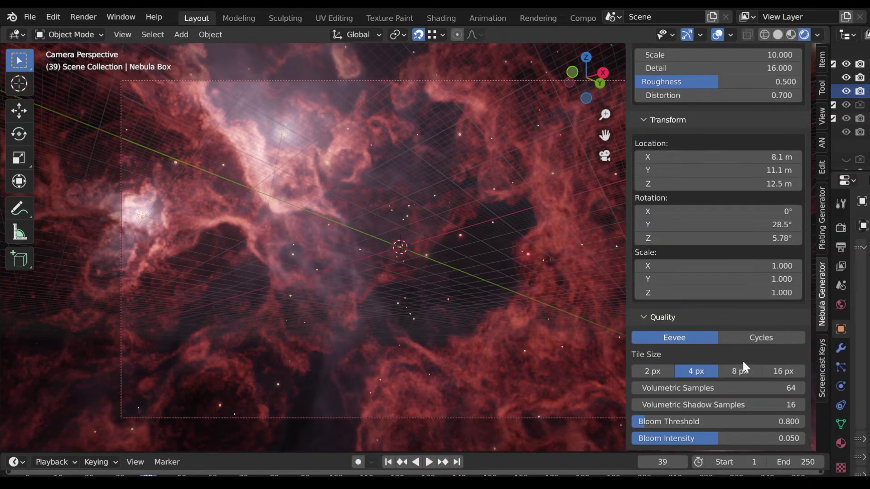
# Step the Tile Size down from 16 px to 2 px, then switch rendering to Cycles
pyautogui.click(783, 371)
pyautogui.click(744, 368)
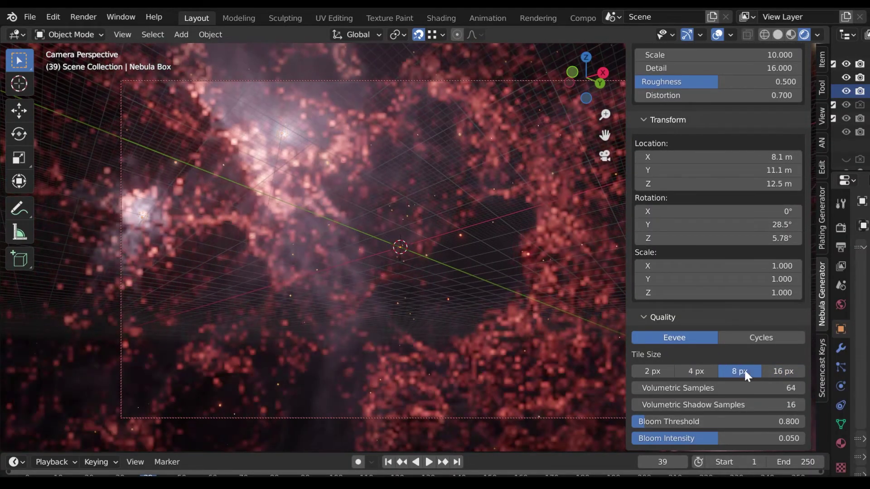
pyautogui.click(700, 368)
pyautogui.click(652, 370)
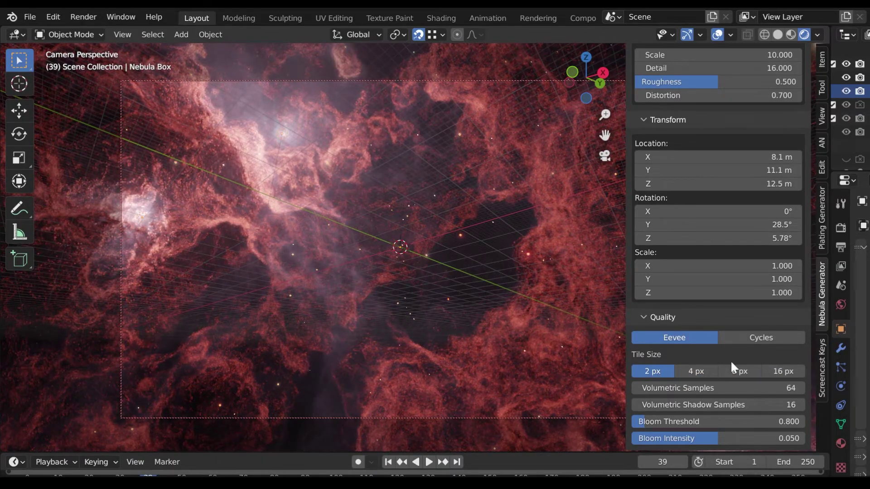
pyautogui.click(759, 338)
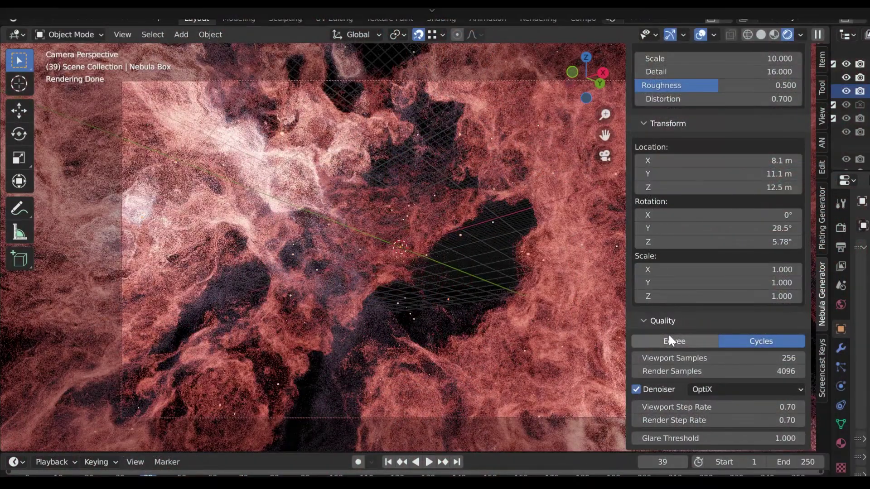
# Switch rendering to Eevee, set Location X to 9.66 m, and orbit the view
pyautogui.click(668, 337)
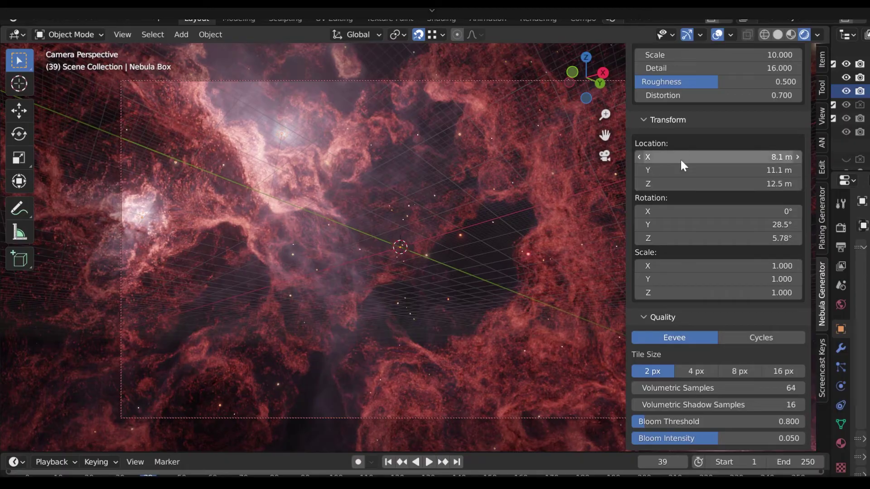
pyautogui.scroll(2, 680, 166)
pyautogui.moveTo(673, 211); pyautogui.dragTo(720, 212)
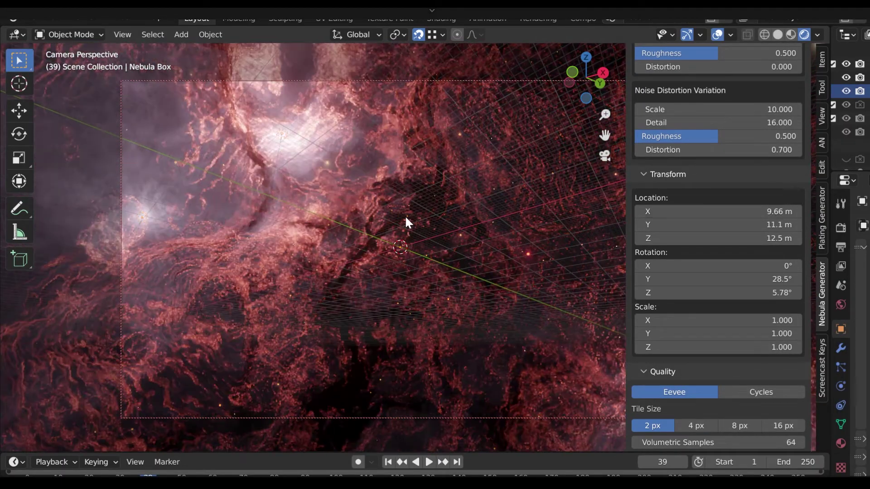
pyautogui.moveTo(404, 216); pyautogui.dragTo(445, 267, button='middle')
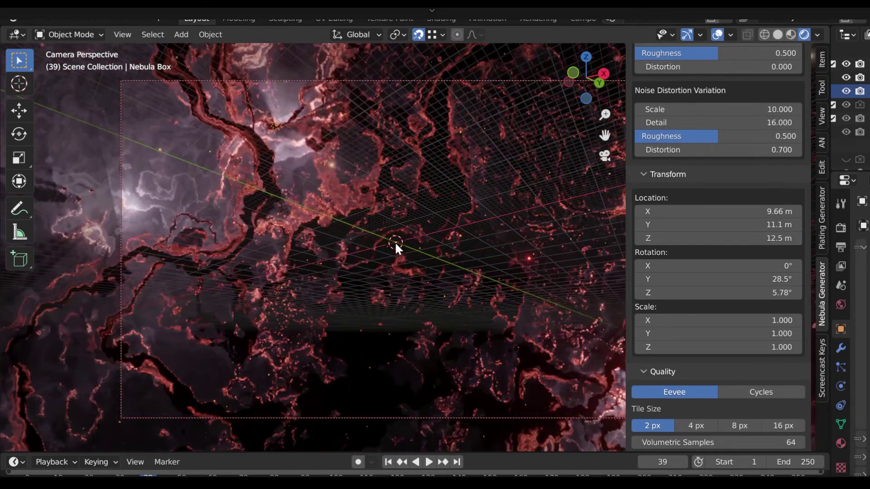